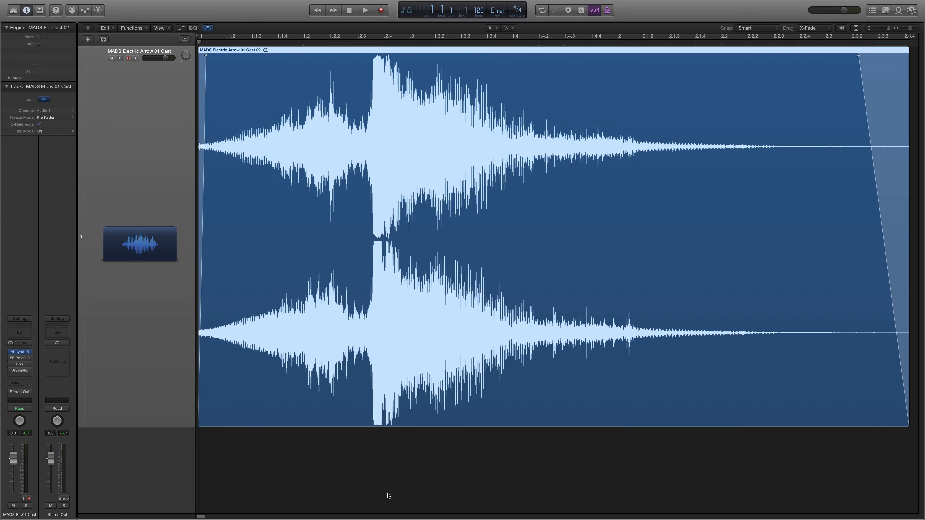
# Play the electric arrow cast region with Absynth 5 bypassed and return the playhead to the start
pyautogui.moveTo(12, 353)
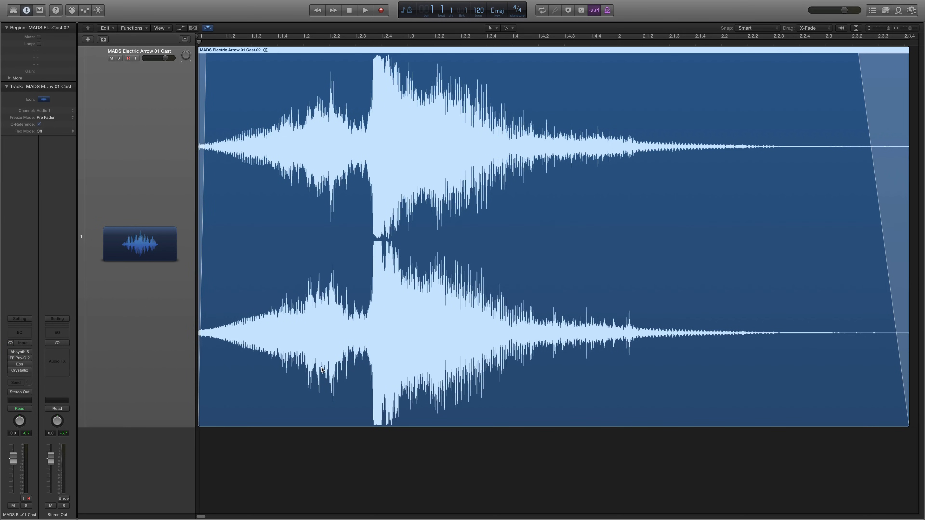
pyautogui.press('space')
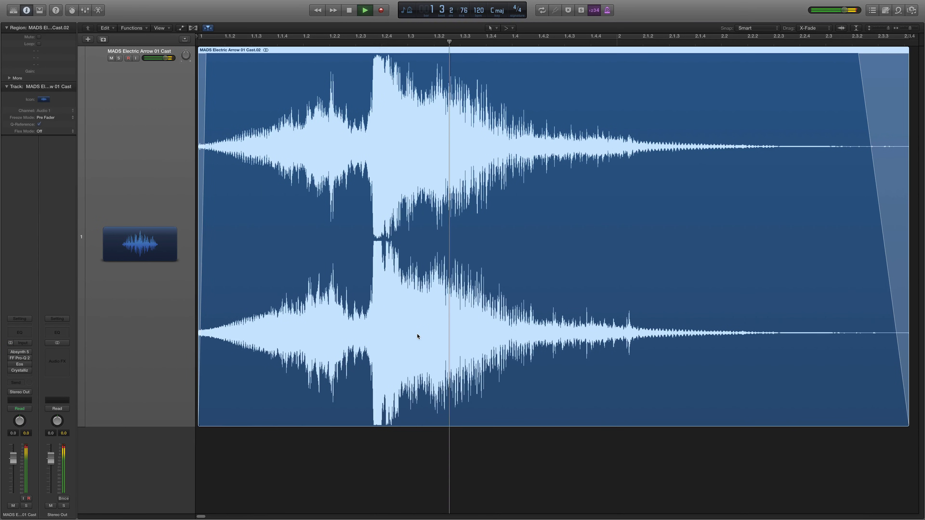
pyautogui.press('space')
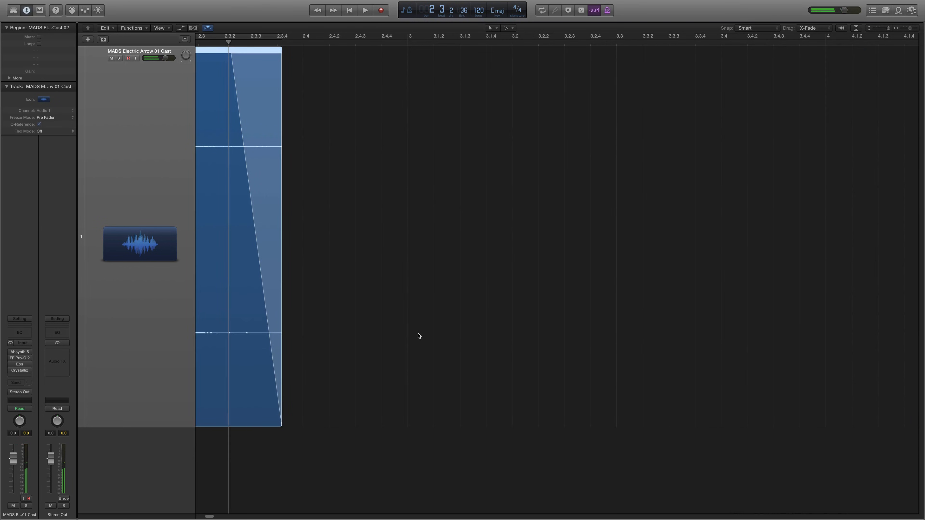
pyautogui.press('Return')
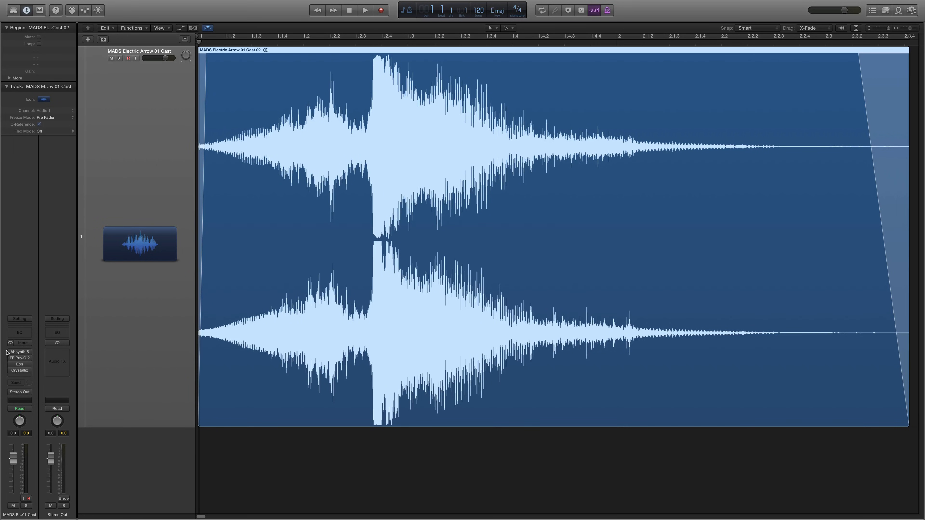
# Open the Absynth 5 effect on the audio track and bring up its patch layout
pyautogui.click(21, 353)
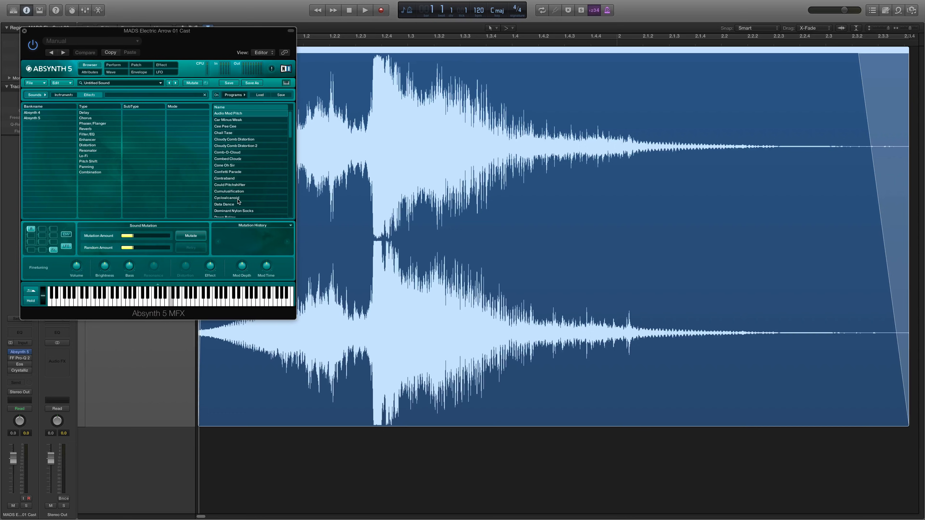
pyautogui.scroll(-5, 239, 200)
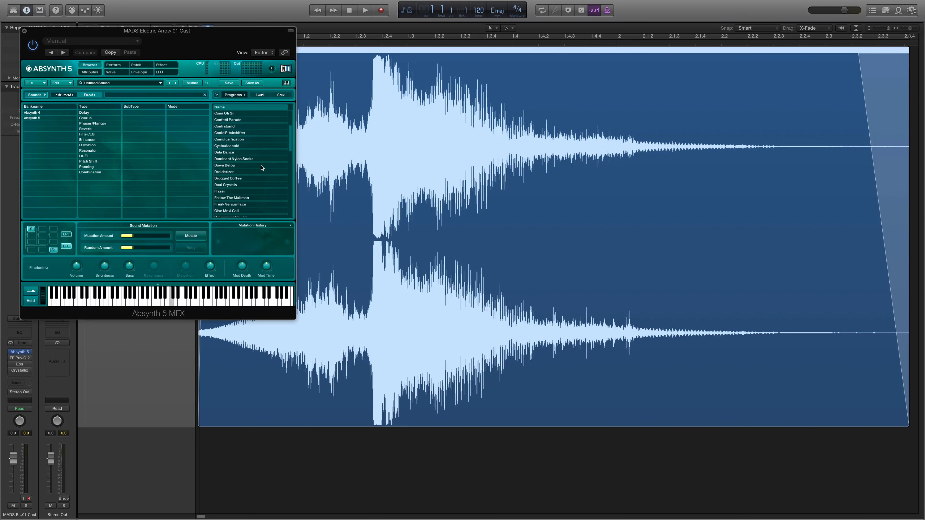
pyautogui.click(120, 65)
pyautogui.click(141, 66)
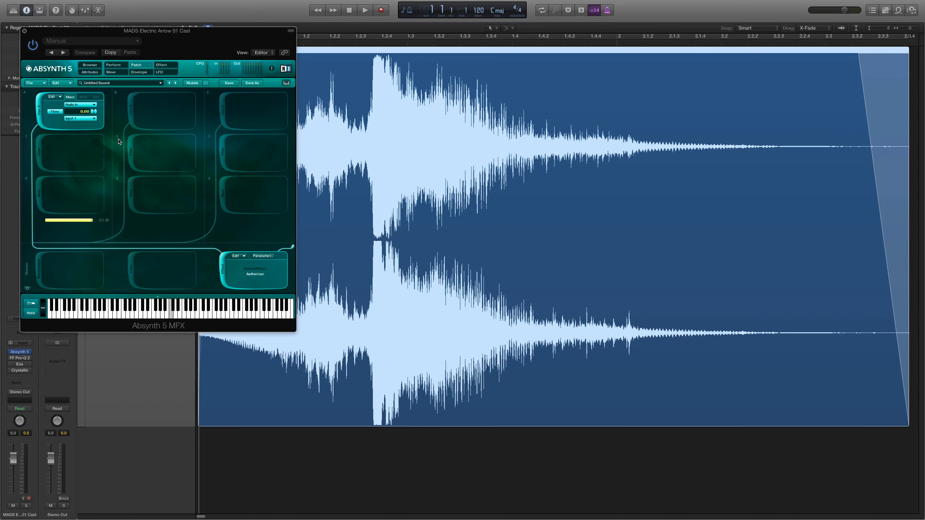
# Enable the filter and modulator in channel A, oscillator, filter and modulator in channel B, and oscillator and modulator in channel C
pyautogui.click(37, 152)
pyautogui.click(39, 208)
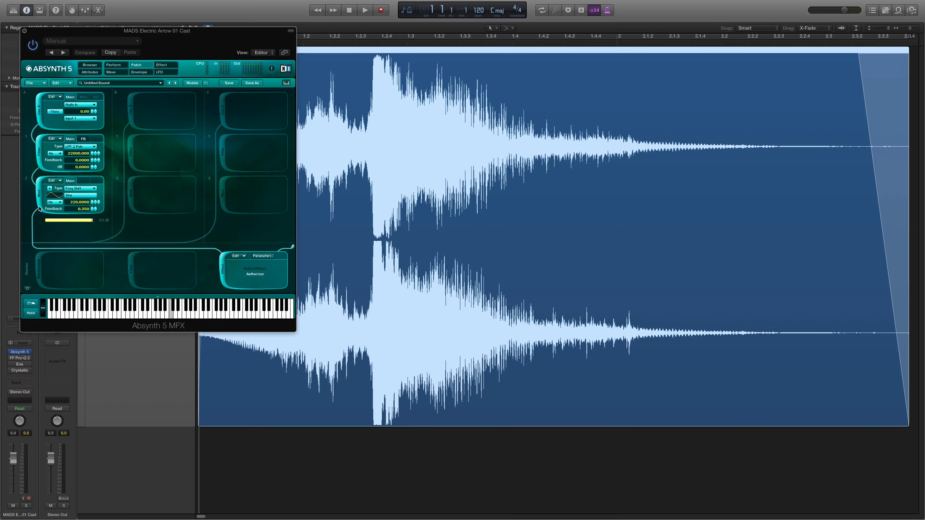
pyautogui.click(132, 109)
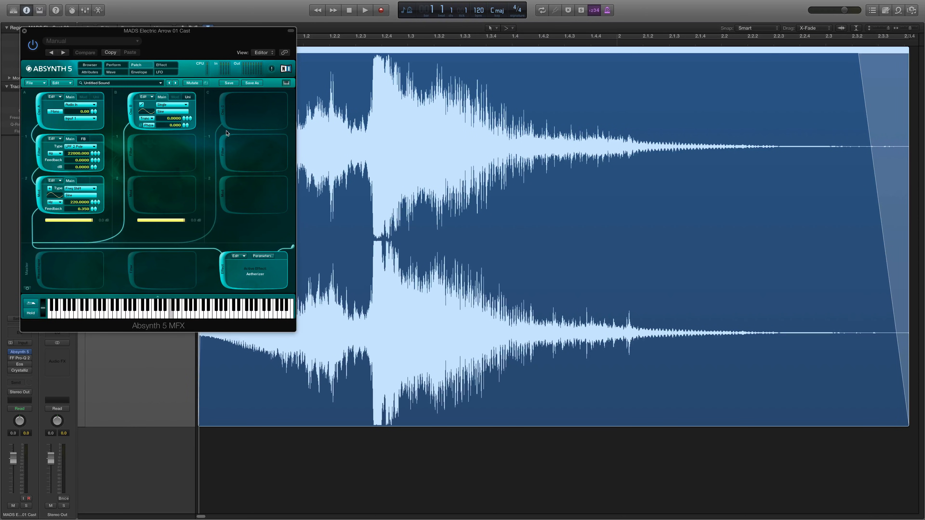
pyautogui.click(223, 112)
pyautogui.click(225, 196)
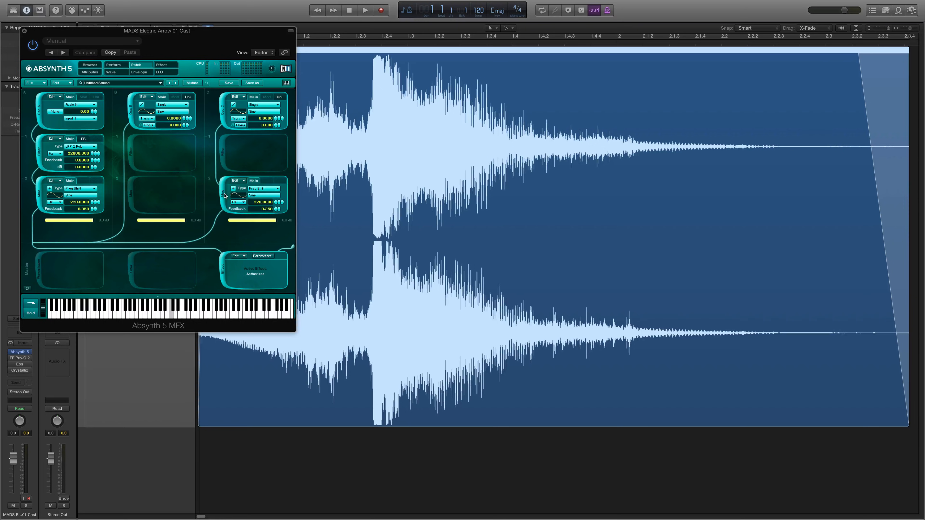
pyautogui.click(131, 195)
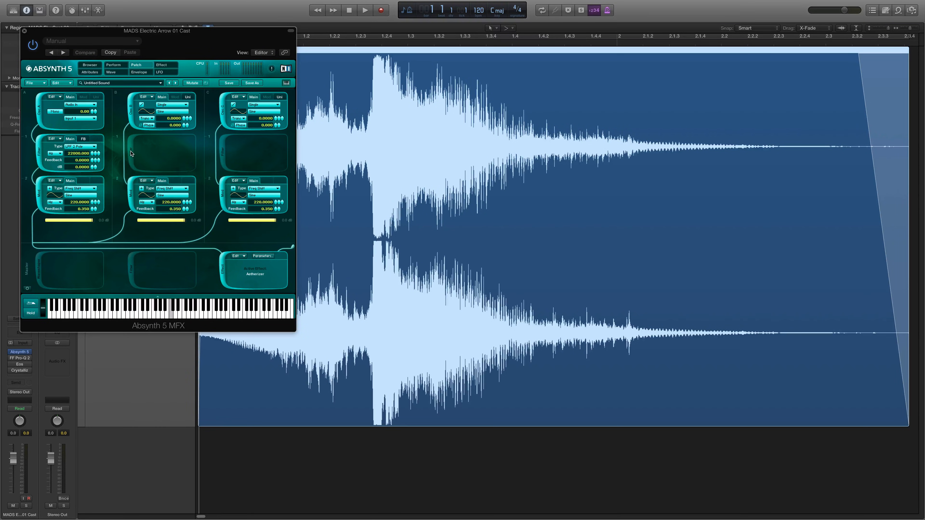
pyautogui.click(132, 153)
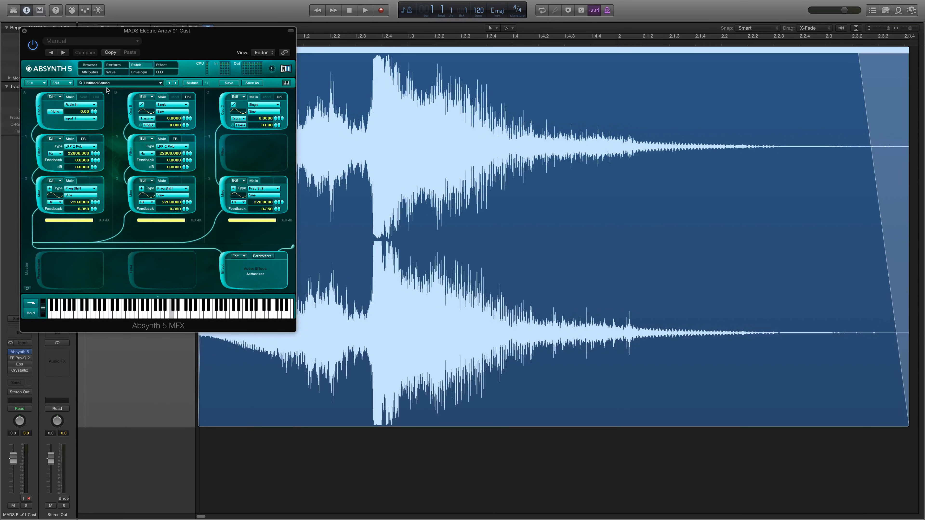
# Load the Round Squares effect preset in Absynth 5 and play the region through it
pyautogui.click(112, 65)
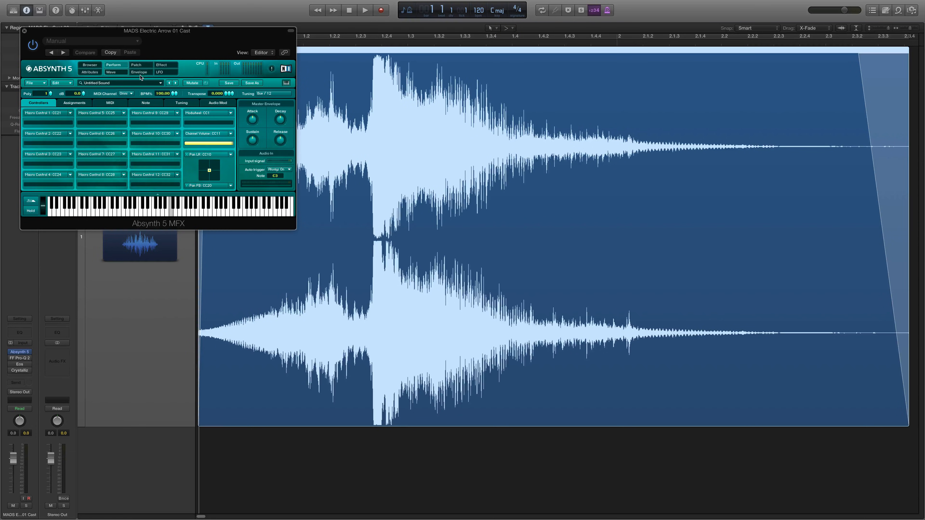
pyautogui.click(90, 65)
pyautogui.scroll(-5, 232, 156)
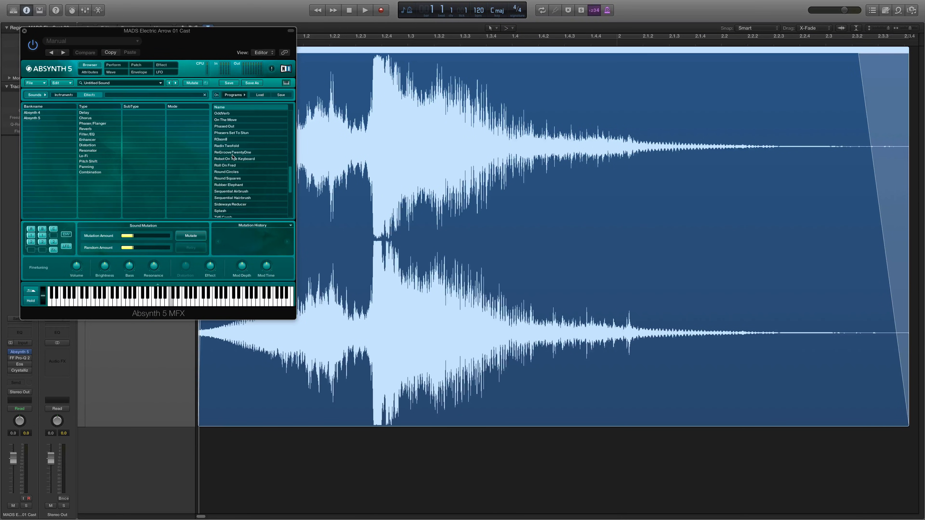
pyautogui.click(246, 178)
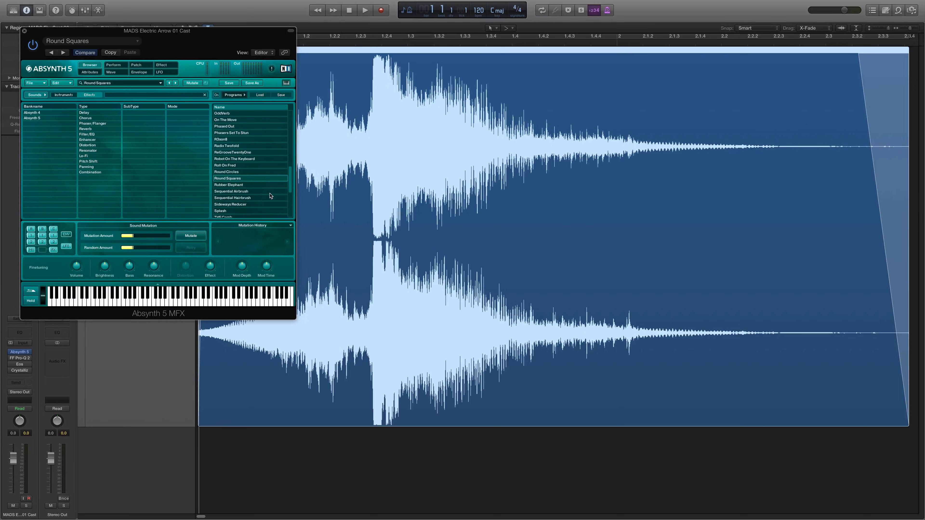
pyautogui.press('space')
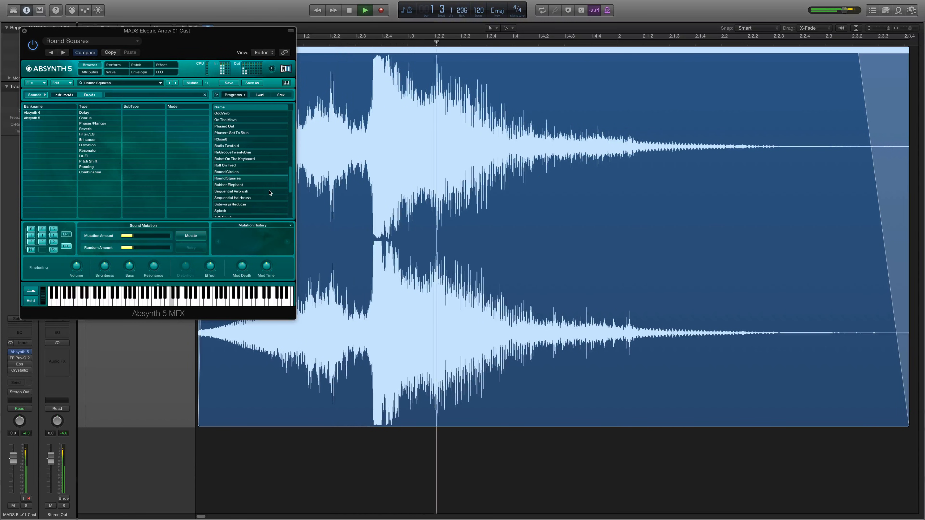
pyautogui.press('space')
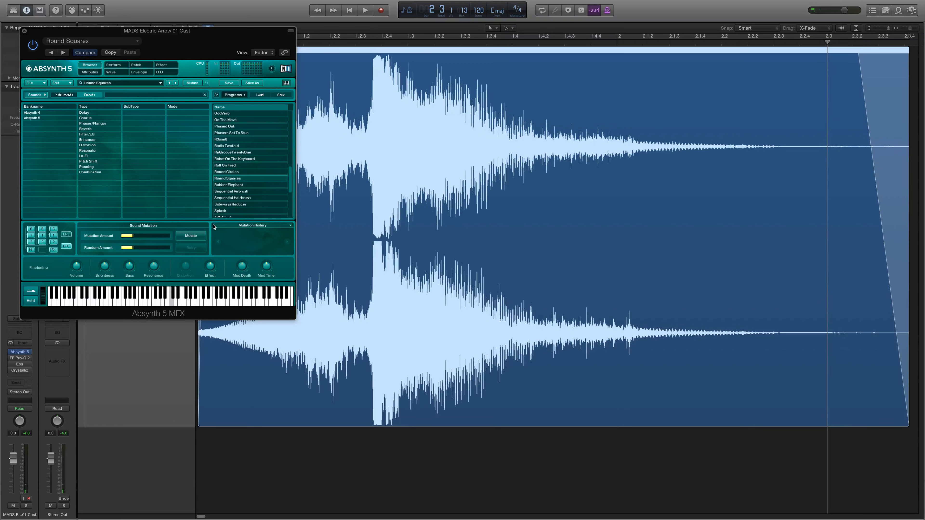
# Mutate the Round Squares sound repeatedly and play the region to hear the variation
pyautogui.click(191, 236)
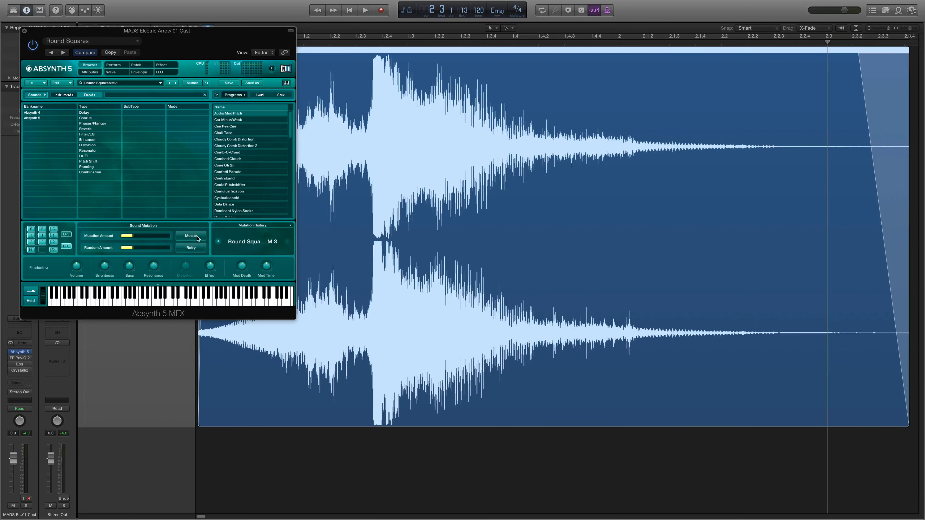
pyautogui.click(197, 237)
pyautogui.press('space')
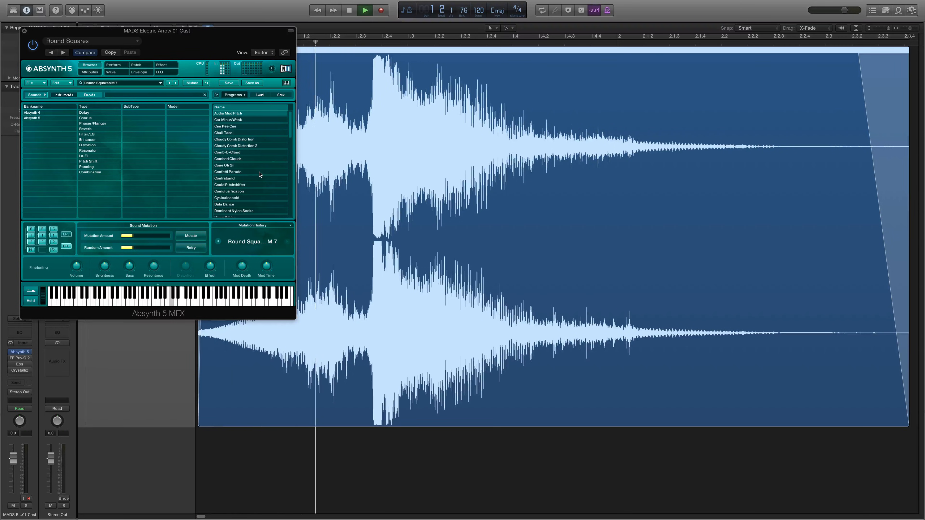
pyautogui.press('space')
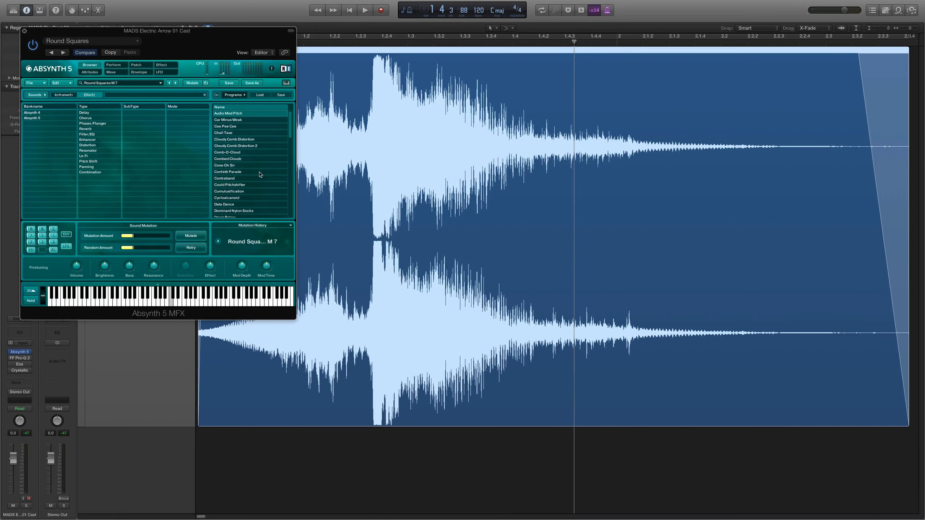
# Examine the mutated sound's patch, performance controls, effect, LFO, envelope and waveform settings, along with the preset list
pyautogui.click(135, 66)
pyautogui.click(113, 66)
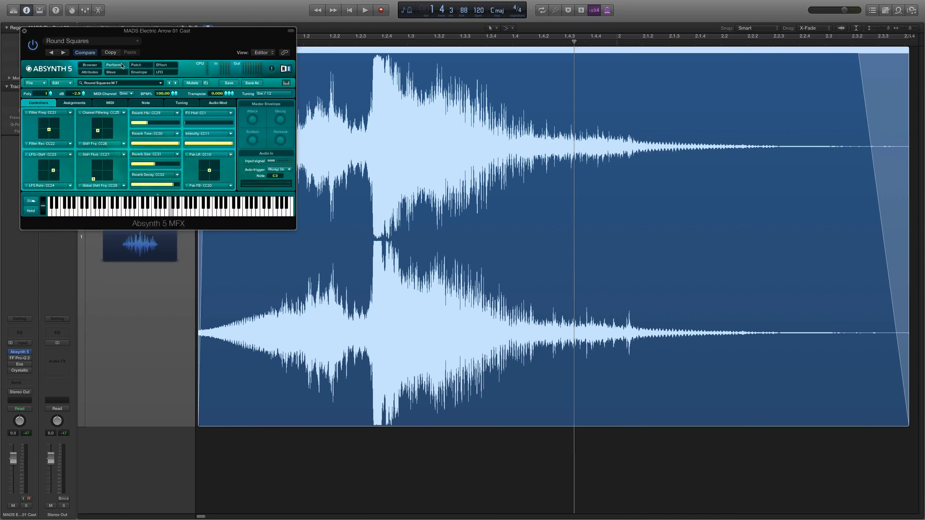
pyautogui.click(90, 65)
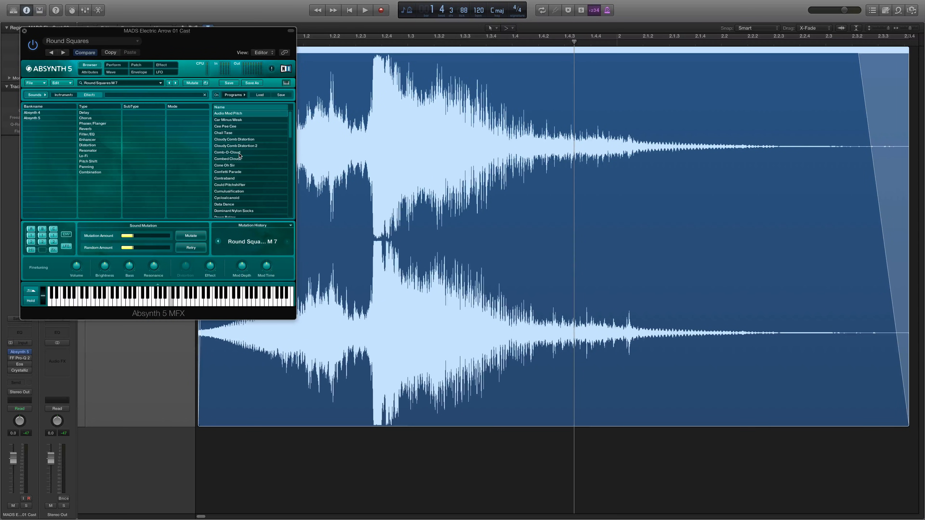
pyautogui.scroll(-10, 251, 155)
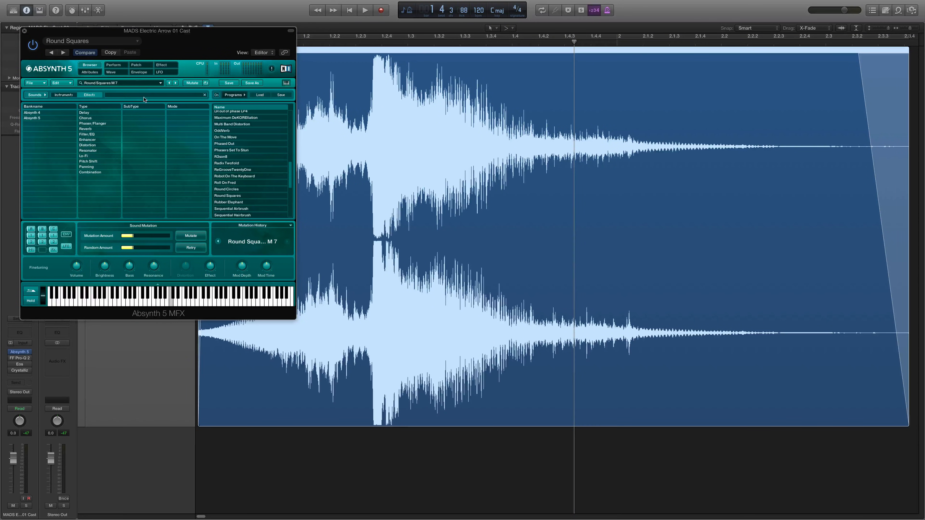
pyautogui.click(137, 65)
pyautogui.click(115, 65)
pyautogui.click(162, 65)
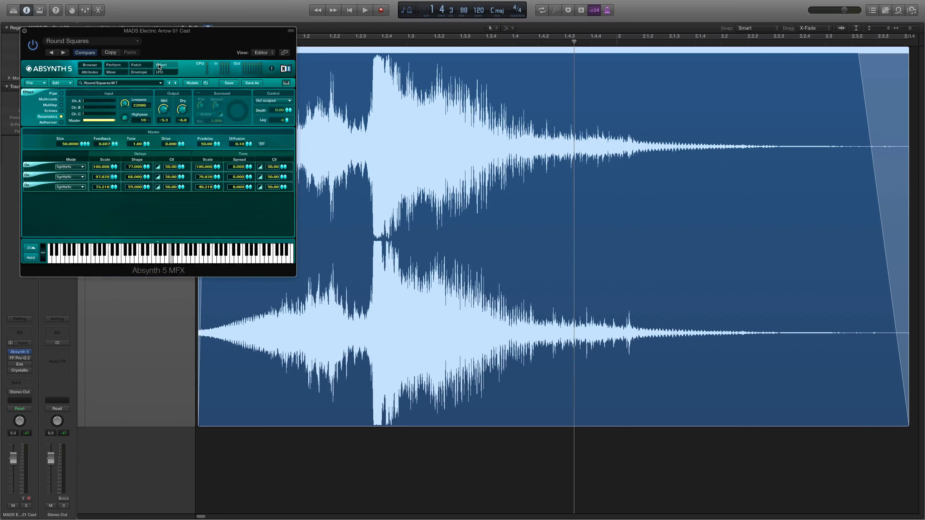
pyautogui.click(160, 72)
pyautogui.click(140, 72)
pyautogui.click(111, 72)
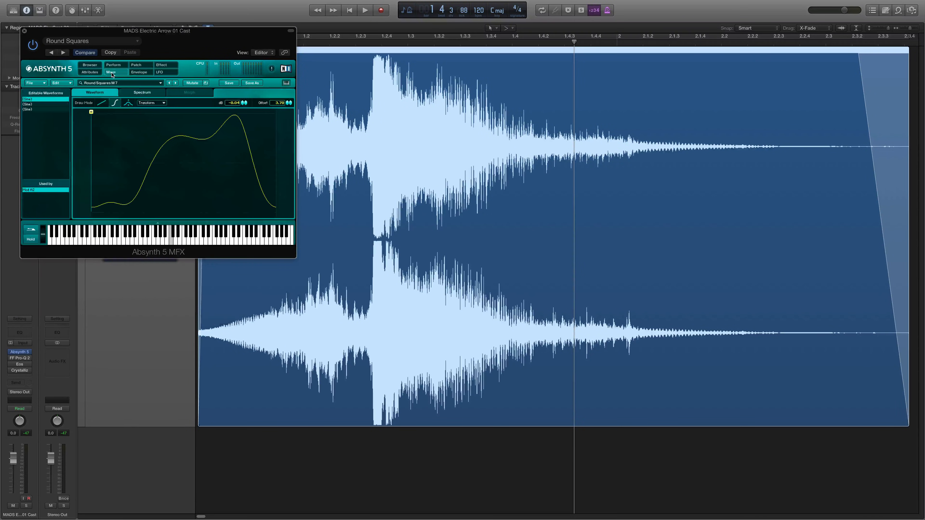
pyautogui.click(114, 65)
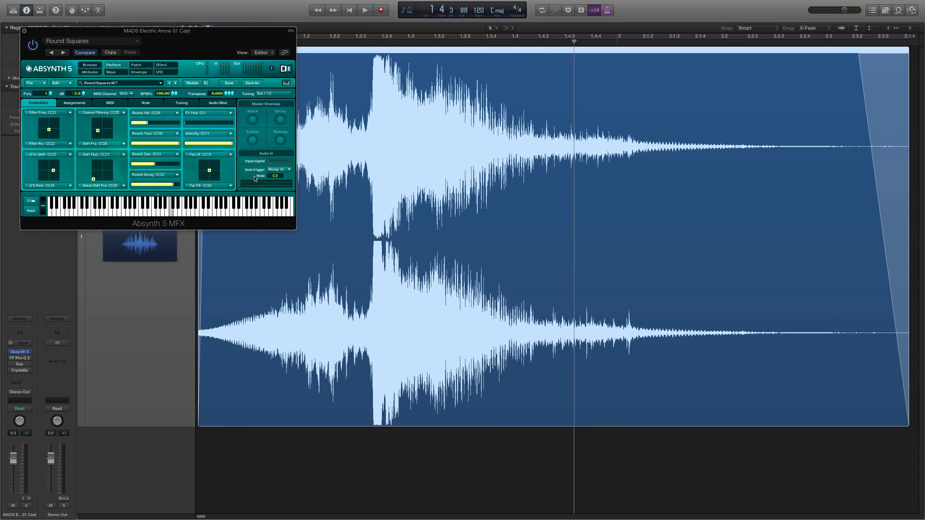
# Bypass Absynth 5 and open the FF Pro-Q 2 equalizer switched on
pyautogui.click(11, 352)
pyautogui.click(12, 358)
pyautogui.click(20, 360)
pyautogui.moveTo(322, 36); pyautogui.dragTo(423, 42)
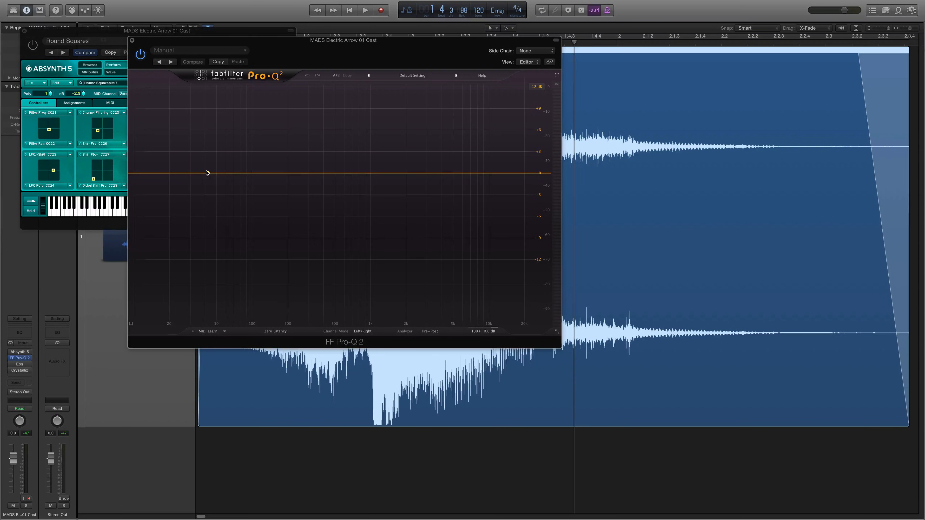
# Add EQ bell boosts at about 111 Hz and 584 Hz, a bell cut of about 7 dB near 1362 Hz, and a high-shelf boost
pyautogui.moveTo(340, 173); pyautogui.dragTo(256, 140)
pyautogui.moveTo(423, 174); pyautogui.dragTo(343, 132)
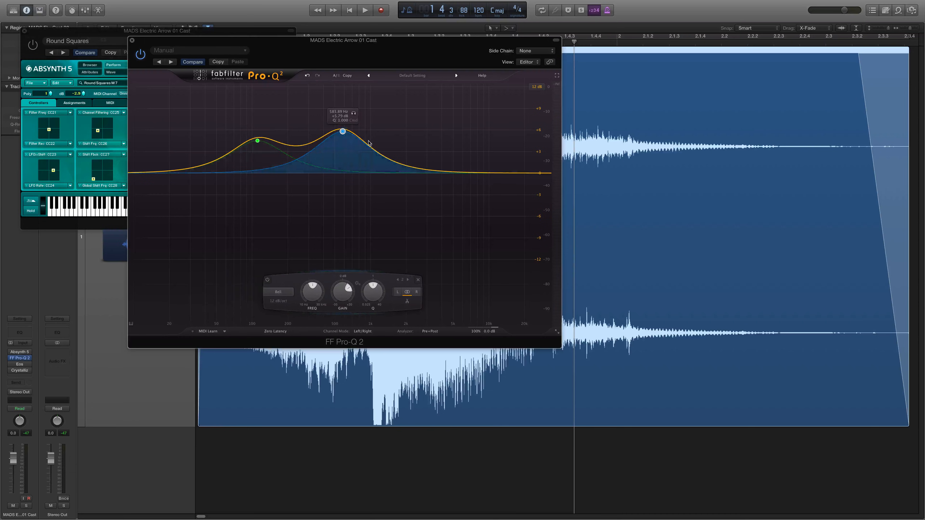
pyautogui.moveTo(469, 174); pyautogui.dragTo(386, 224)
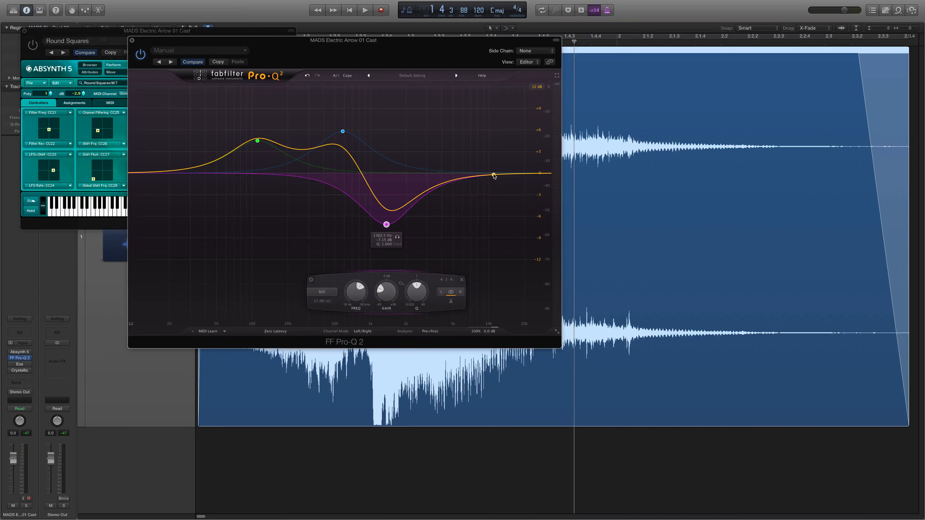
pyautogui.moveTo(490, 174); pyautogui.dragTo(470, 158)
# Try the Tilt Shelf shape on the high-frequency band and settle on Low Shelf
pyautogui.click(397, 301)
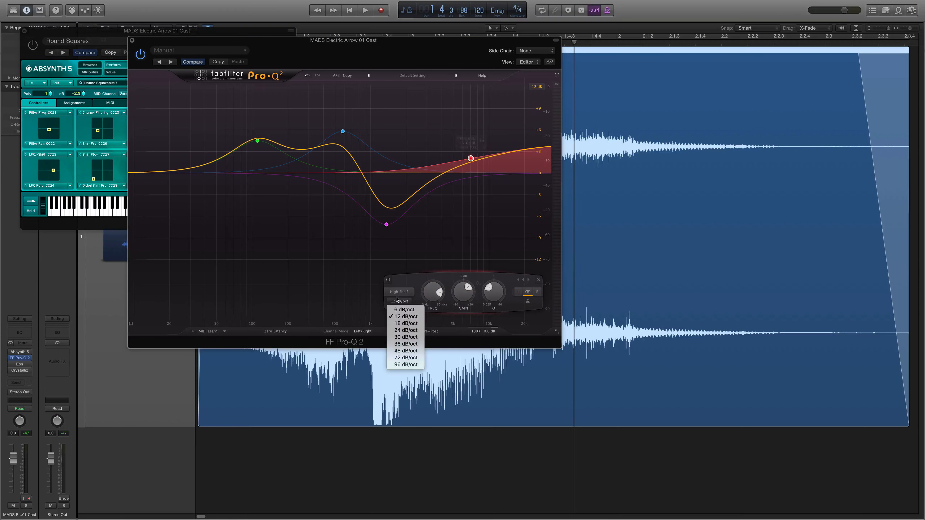
pyautogui.click(402, 292)
pyautogui.click(402, 292)
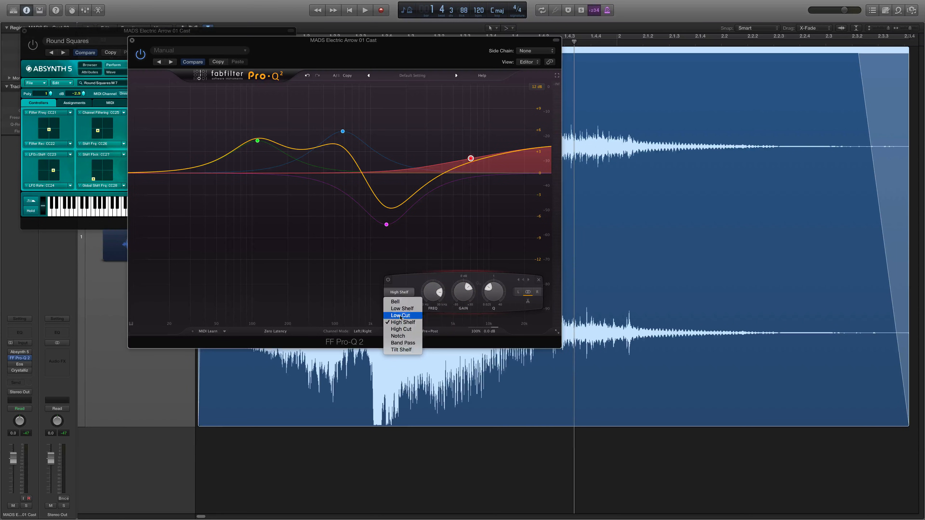
pyautogui.click(403, 350)
pyautogui.click(408, 293)
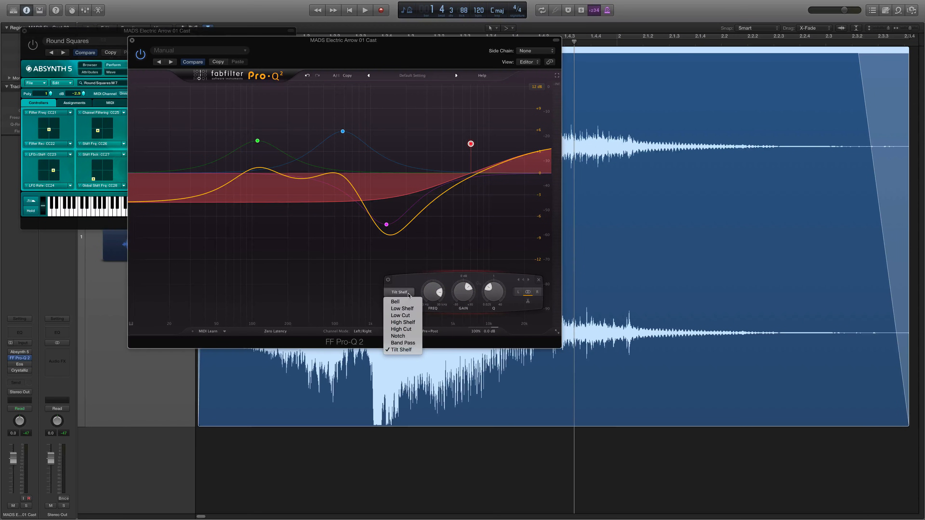
pyautogui.click(402, 308)
# Turn the 584 Hz boost into a cut at a lower frequency, lower the low shelf's frequency, and raise the 111 Hz boost's frequency
pyautogui.moveTo(343, 133); pyautogui.dragTo(314, 225)
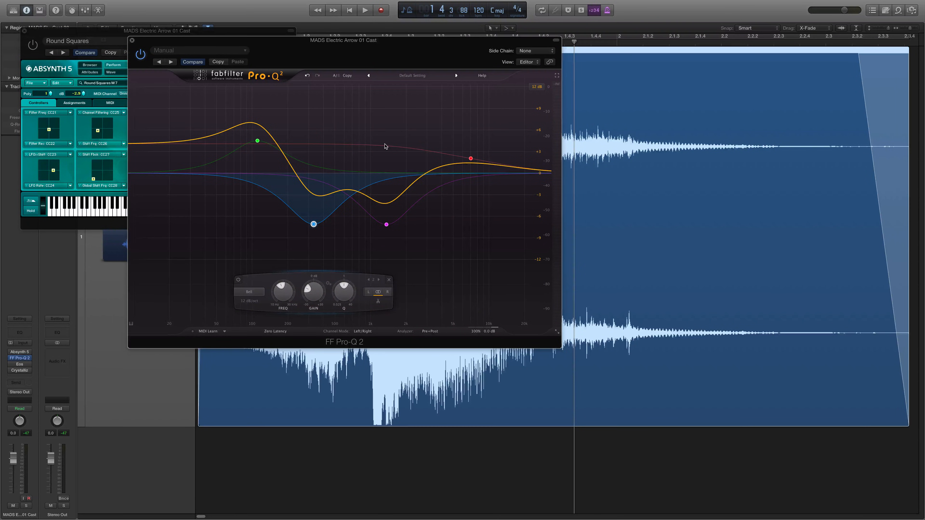
pyautogui.click(380, 135)
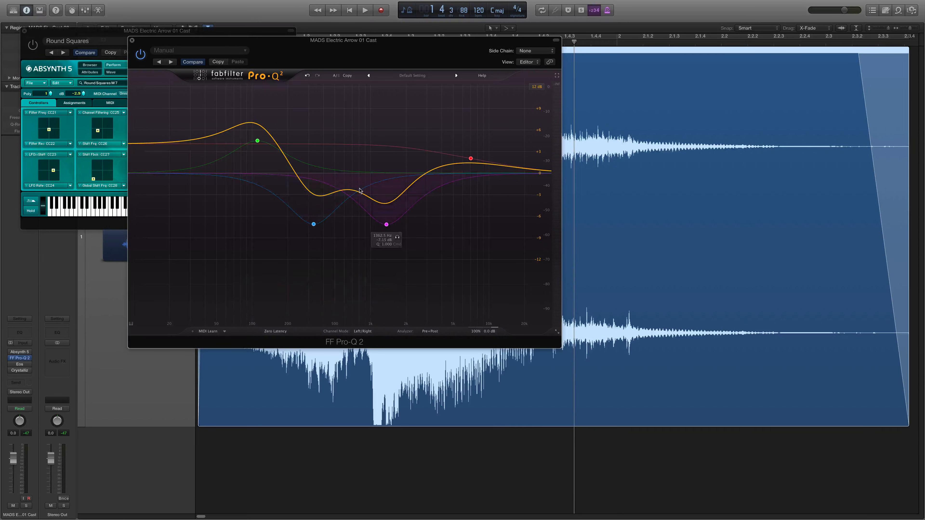
pyautogui.moveTo(471, 158)
pyautogui.moveTo(483, 138); pyautogui.dragTo(428, 158)
pyautogui.moveTo(266, 143)
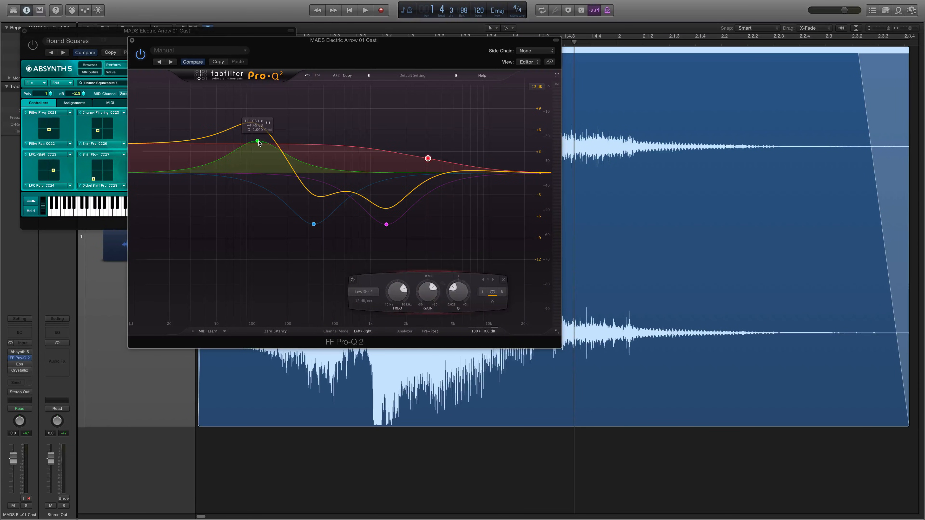
pyautogui.moveTo(266, 143); pyautogui.dragTo(340, 144)
# Play the region to audition the reshaped FF Pro-Q 2 curve and bypass the equalizer
pyautogui.press('space')
pyautogui.press('space')
pyautogui.press('space')
pyautogui.press('space')
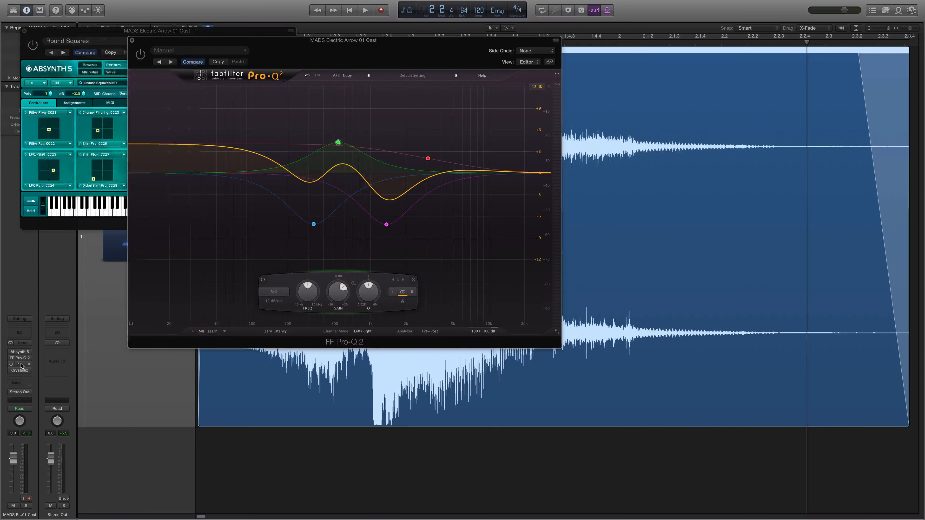
# Open and enable the Eos reverb insert, and close the Absynth 5 and FF Pro-Q 2 windows
pyautogui.click(21, 365)
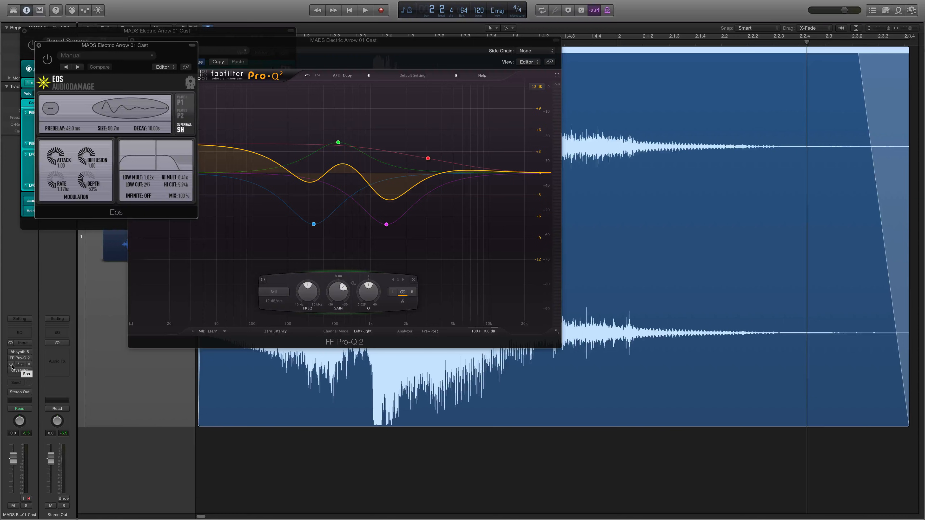
pyautogui.click(24, 31)
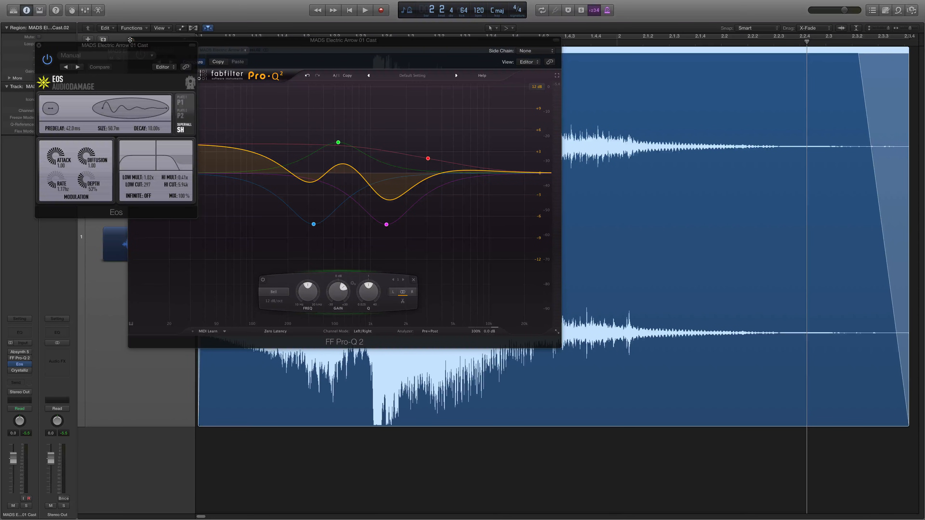
pyautogui.click(132, 40)
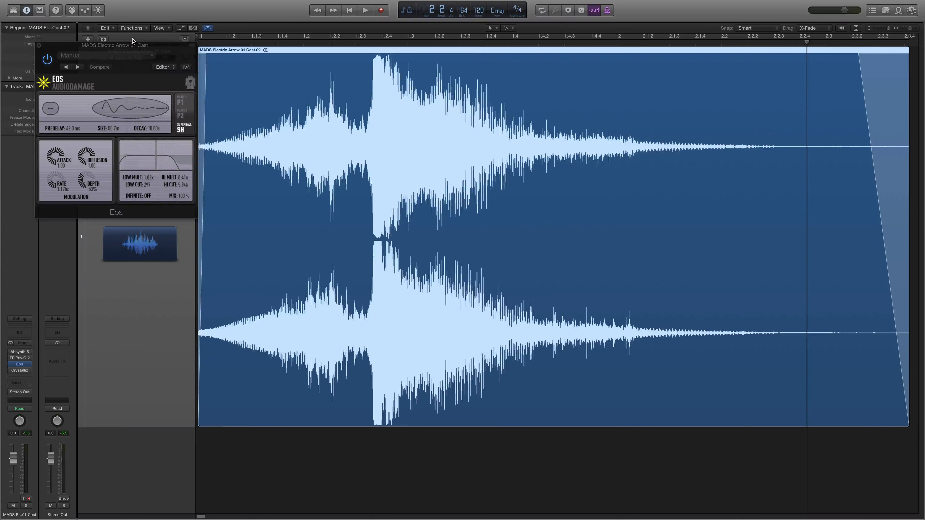
pyautogui.moveTo(160, 51); pyautogui.dragTo(272, 56)
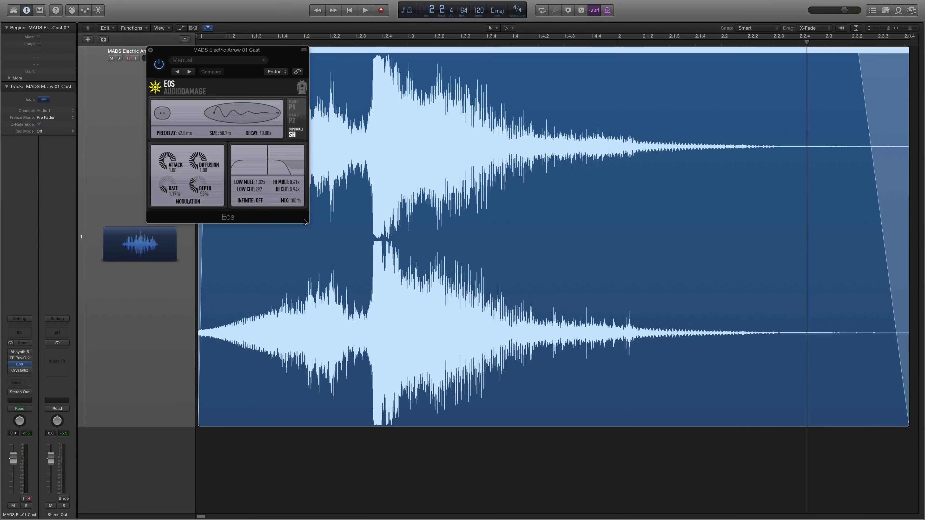
# Reduce the Eos reverb to a size of 21.5 m with a 3.57 s decay, and lower its mix to about 93%
pyautogui.click(259, 200)
pyautogui.moveTo(252, 122); pyautogui.dragTo(227, 154)
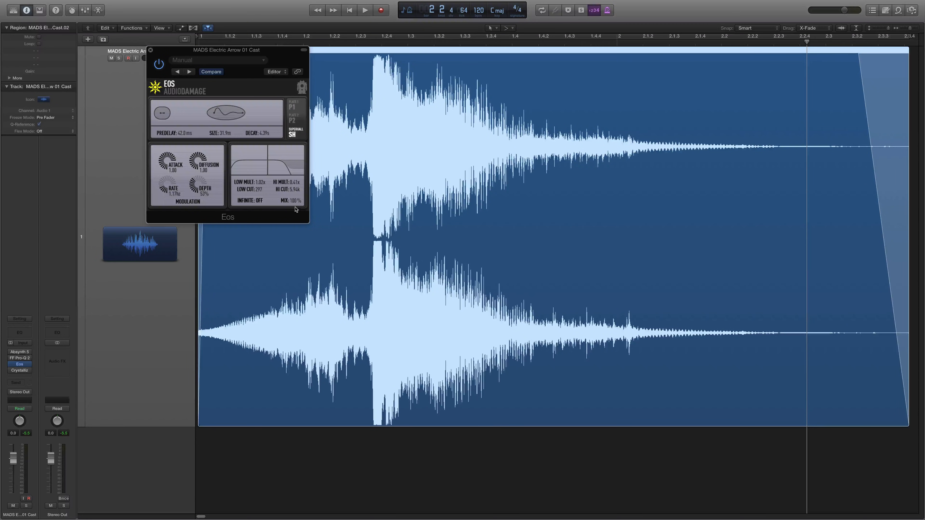
pyautogui.moveTo(295, 207); pyautogui.dragTo(293, 206)
pyautogui.moveTo(243, 139); pyautogui.dragTo(215, 126)
# Play the region through the Eos reverb, return the playhead to the start, and bypass the reverb
pyautogui.press('space')
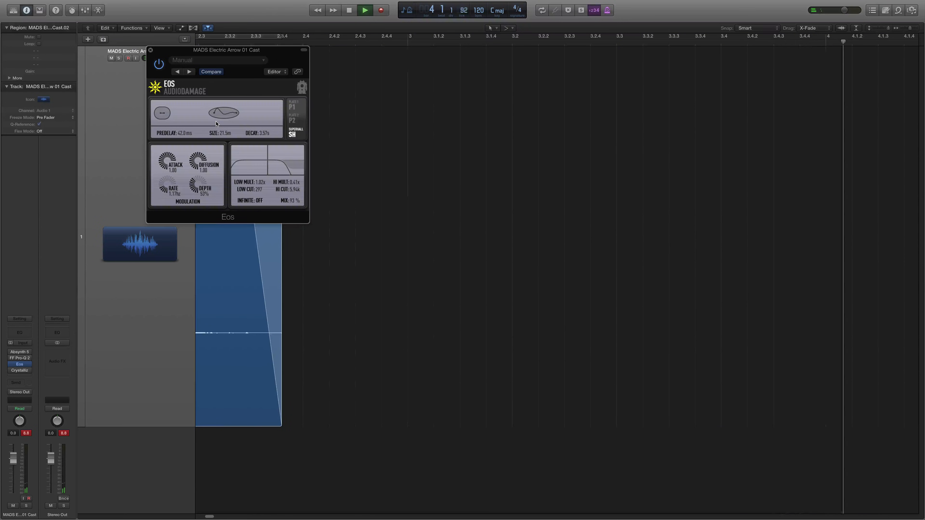
pyautogui.press('space')
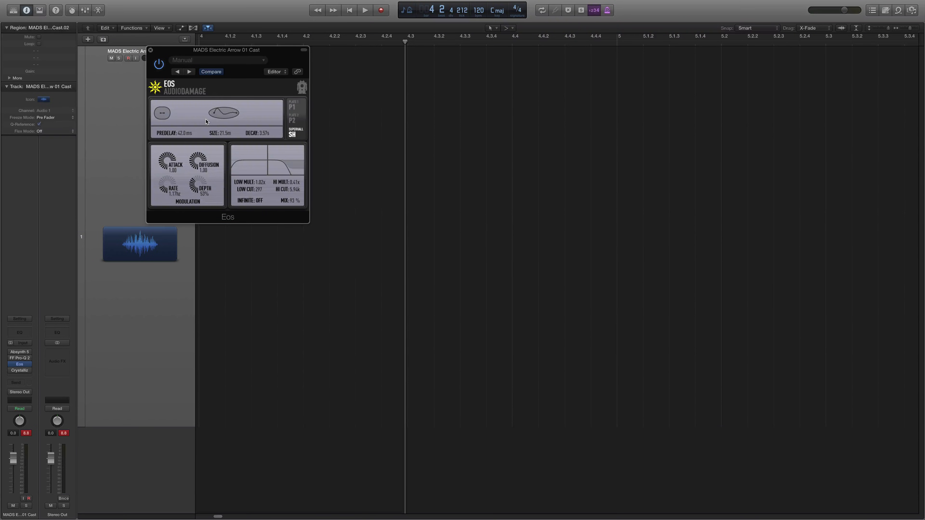
pyautogui.press('Return')
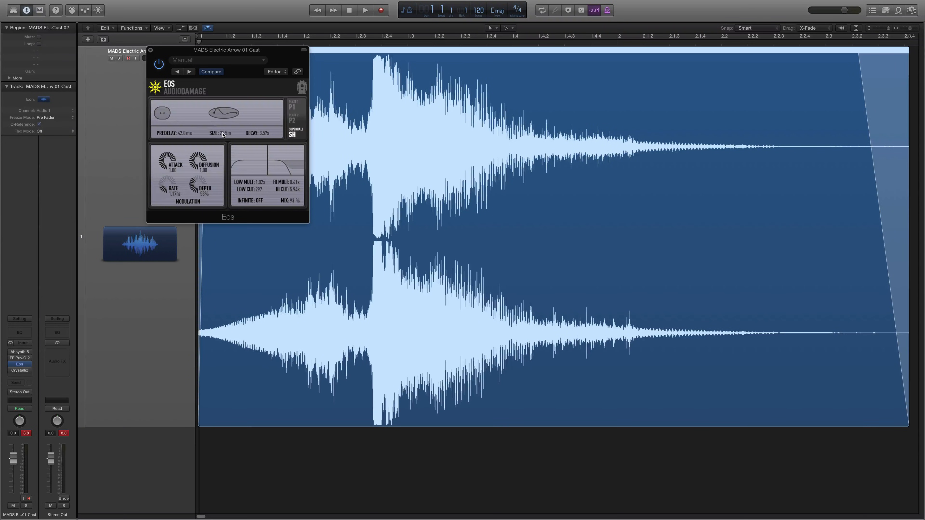
pyautogui.moveTo(169, 115); pyautogui.dragTo(166, 118)
pyautogui.click(10, 364)
# Open the Crystallizer insert in clear view and close the Eos window
pyautogui.click(22, 372)
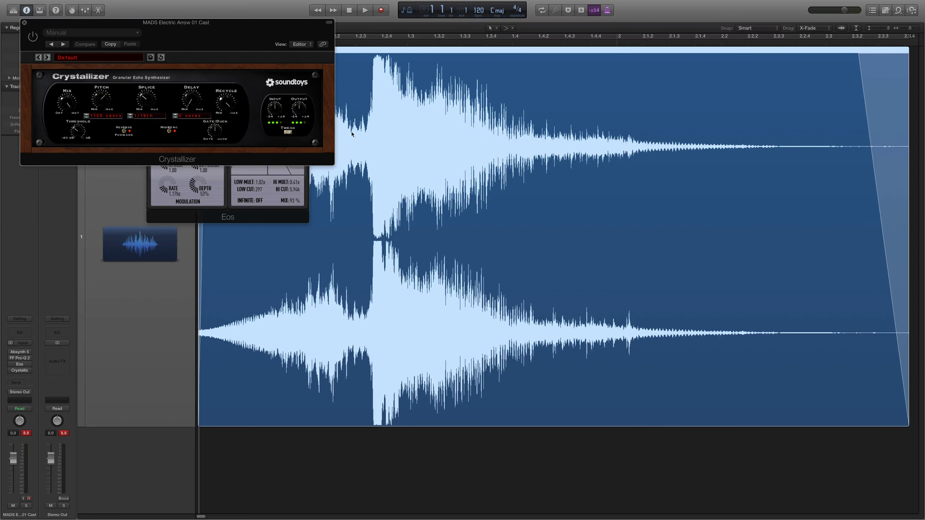
pyautogui.moveTo(255, 34); pyautogui.dragTo(360, 119)
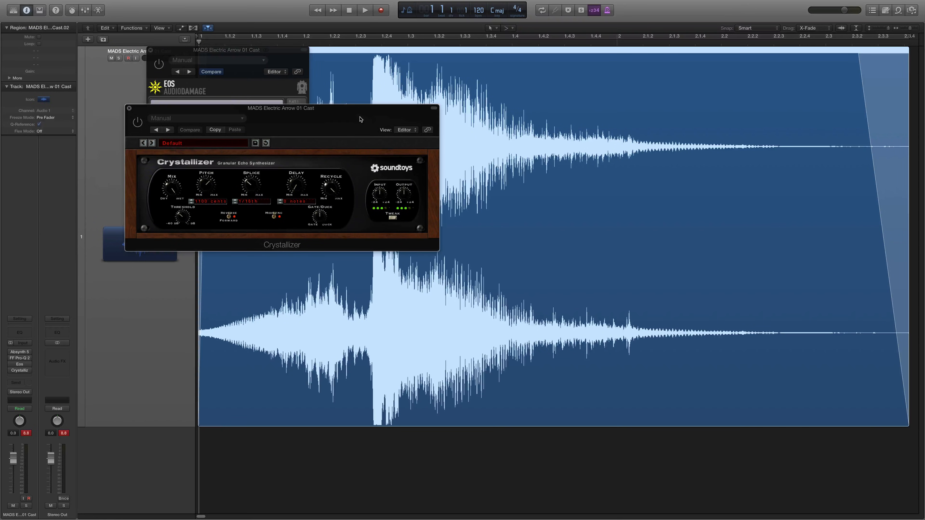
pyautogui.click(150, 50)
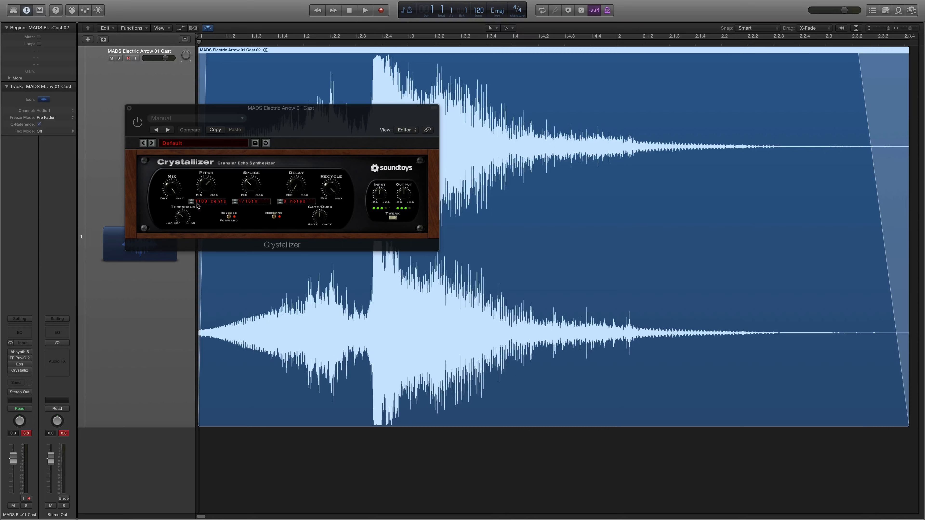
# Raise the Crystallizer mix slightly, play the region with the effect bypassed, and enable it to compare
pyautogui.moveTo(174, 189); pyautogui.dragTo(173, 179)
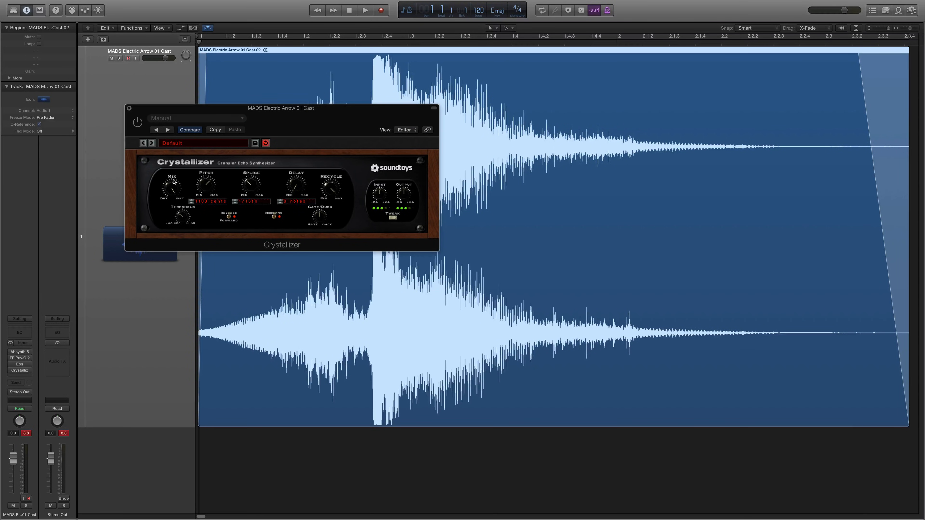
pyautogui.press('space')
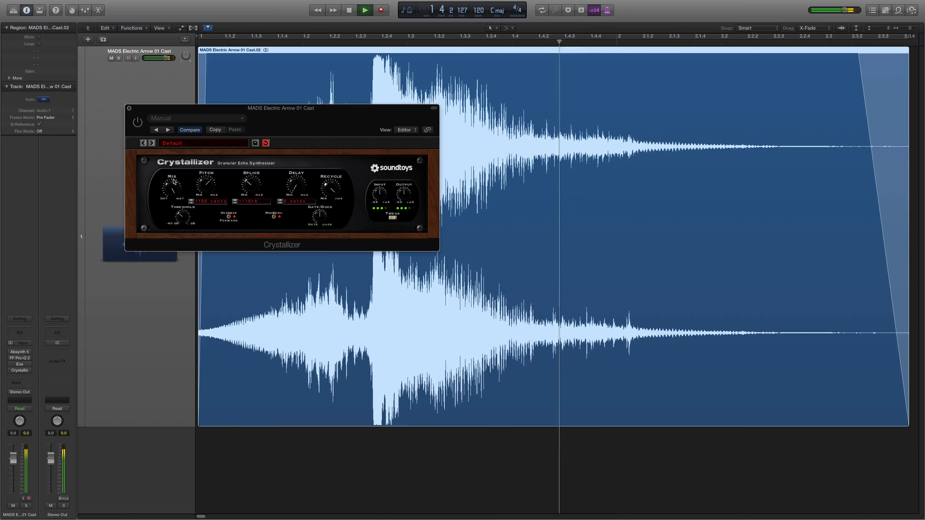
pyautogui.press('space')
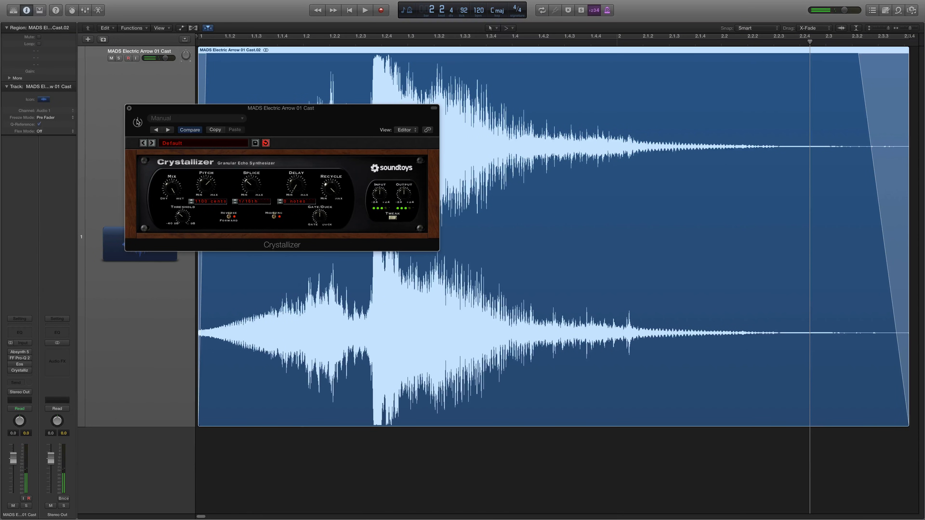
pyautogui.click(138, 122)
pyautogui.press('space')
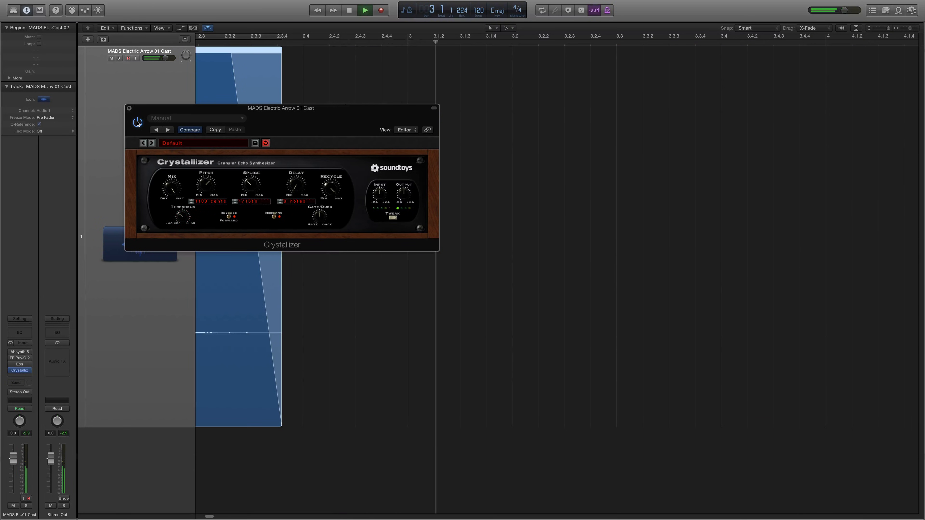
pyautogui.press('space')
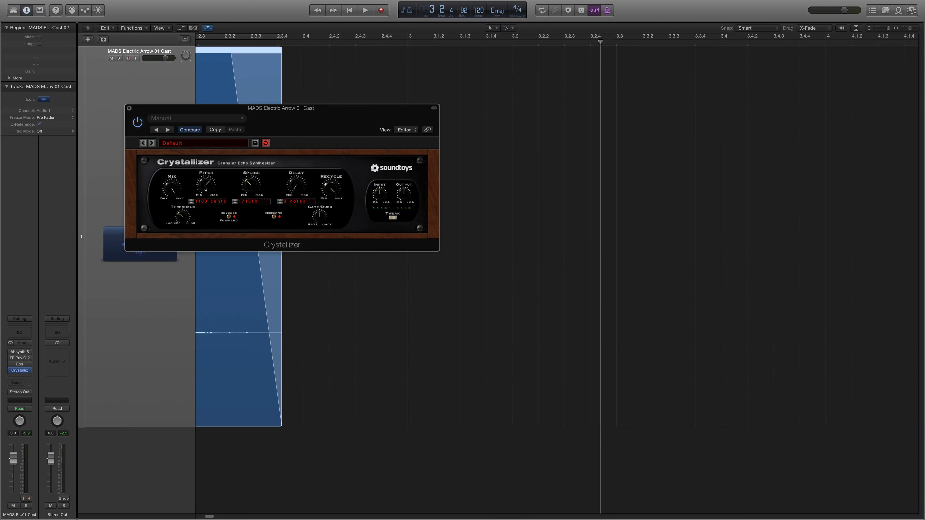
# Lower the Crystallizer pitch to a negative shift, set the splice to 1/32nd, reduce recycle, and audition the region
pyautogui.moveTo(205, 190); pyautogui.dragTo(211, 256)
pyautogui.moveTo(251, 182)
pyautogui.mouseDown()
pyautogui.moveTo(253, 168)
pyautogui.moveTo(256, 190)
pyautogui.mouseUp()
pyautogui.moveTo(334, 189); pyautogui.dragTo(340, 241)
pyautogui.press('Return')
pyautogui.press('space')
pyautogui.moveTo(211, 189); pyautogui.dragTo(209, 202)
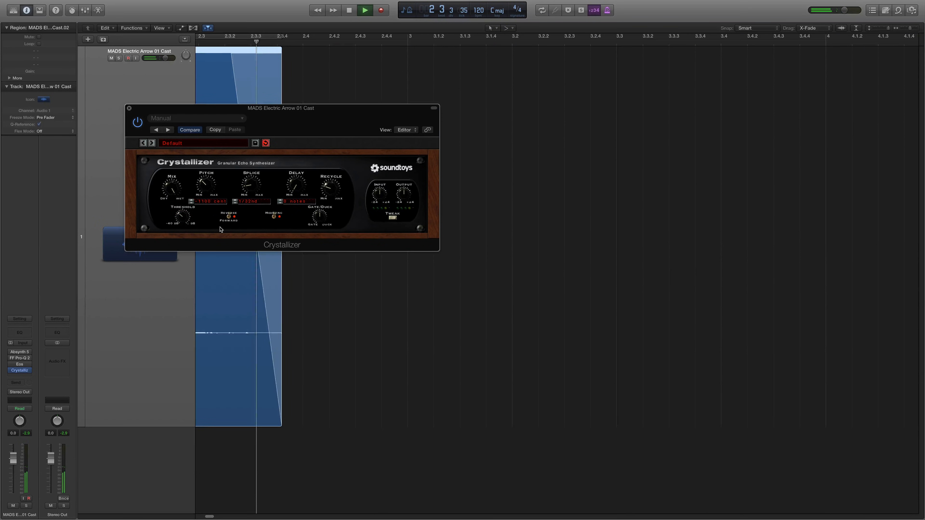
pyautogui.press('Return')
pyautogui.press('space')
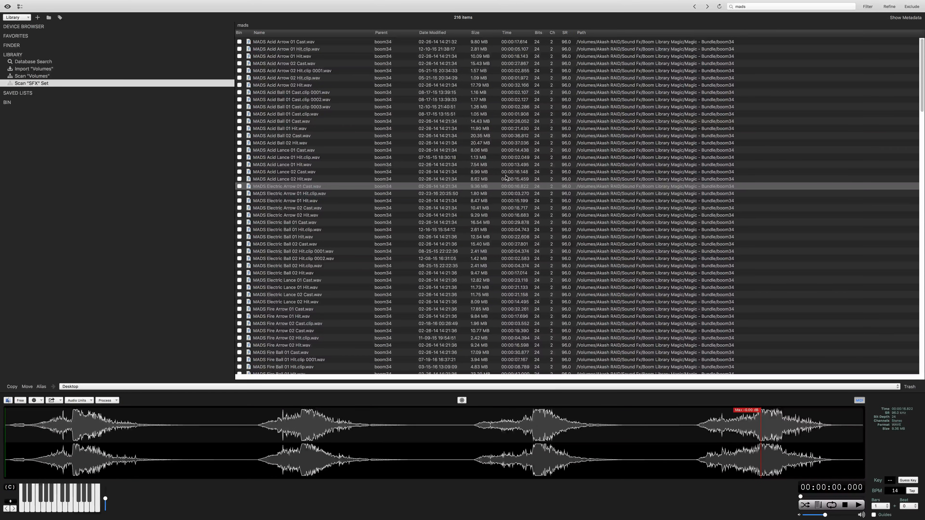
# Switch to the sound library browser and search it for "lightning"
pyautogui.moveTo(762, 2)
pyautogui.click(750, 7)
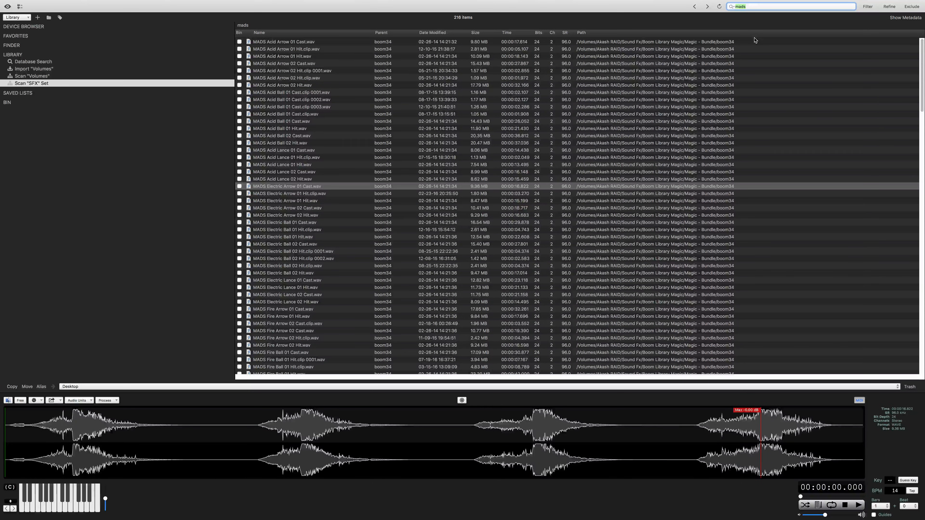
pyautogui.press('BackSpace')
pyautogui.write('lightning')
pyautogui.press('Return')
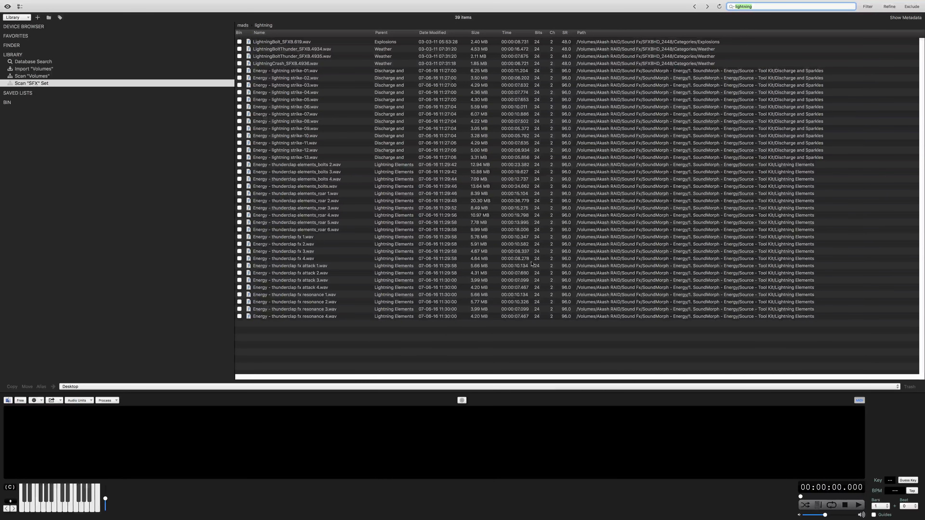
# Replace the library search term with "sword" and run the search
pyautogui.write('sw')
pyautogui.press('BackSpace')
pyautogui.press('BackSpace')
pyautogui.press('BackSpace')
pyautogui.press('BackSpace')
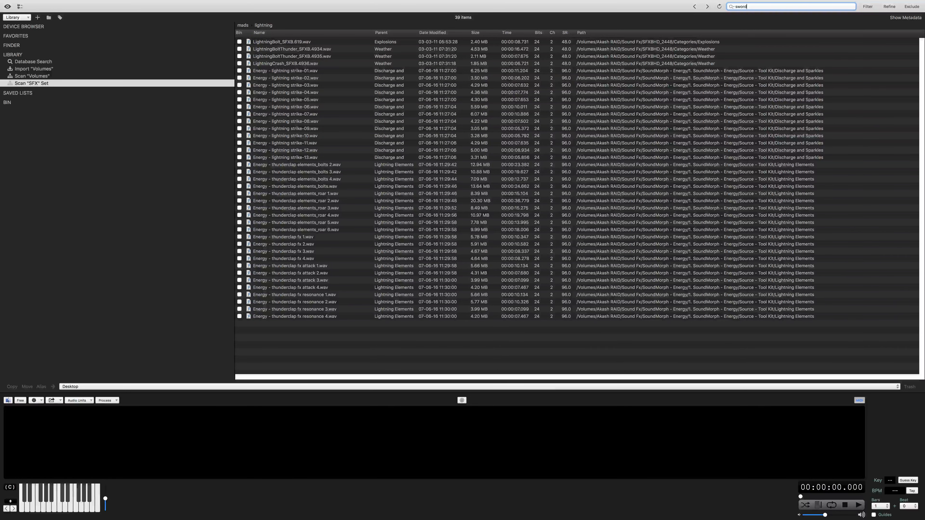
pyautogui.press('Return')
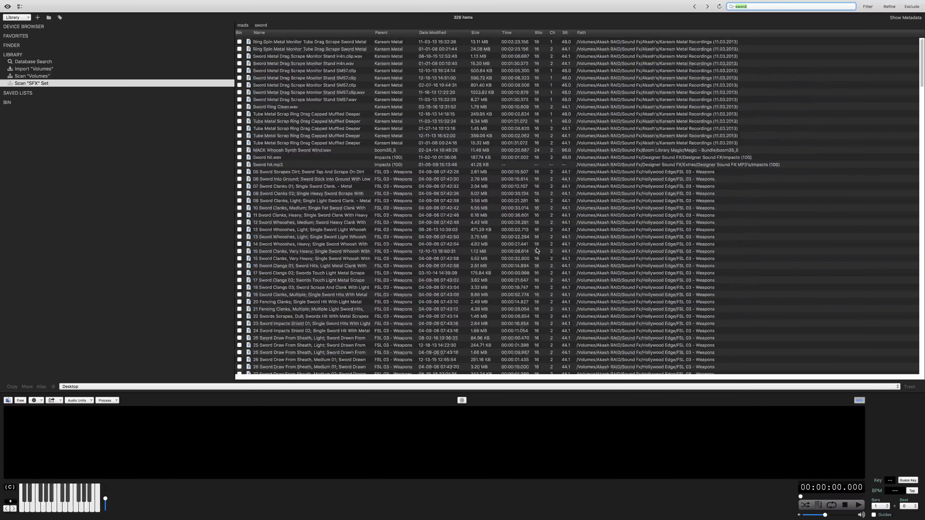
# Audition the sword recordings Stab & Shing 3x, Juicy Stab 6 and Double Sword Scrape 1, and stop playback
pyautogui.scroll(-5, 513, 228)
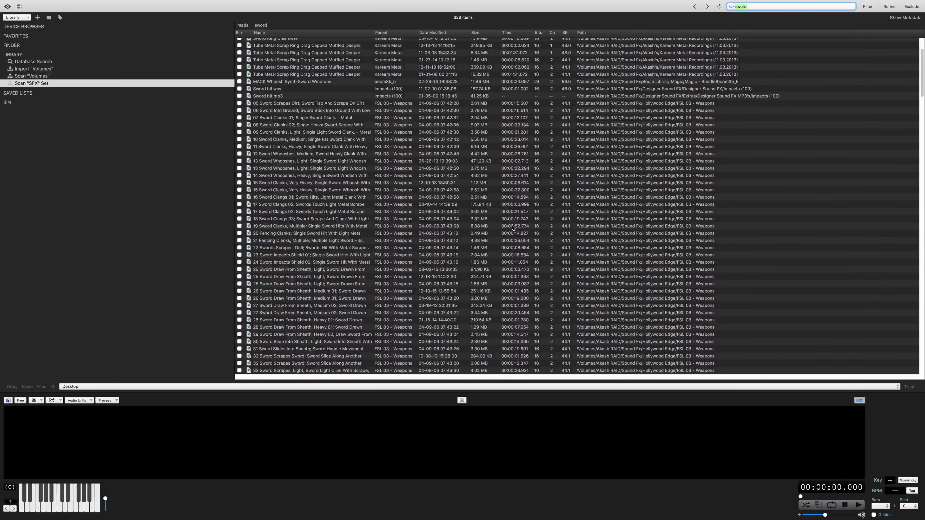
pyautogui.scroll(-15, 513, 229)
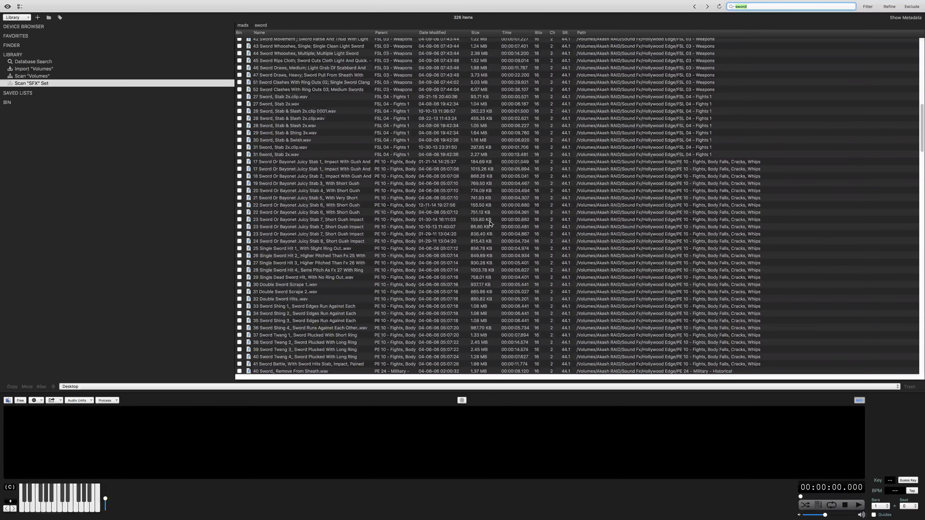
pyautogui.click(339, 134)
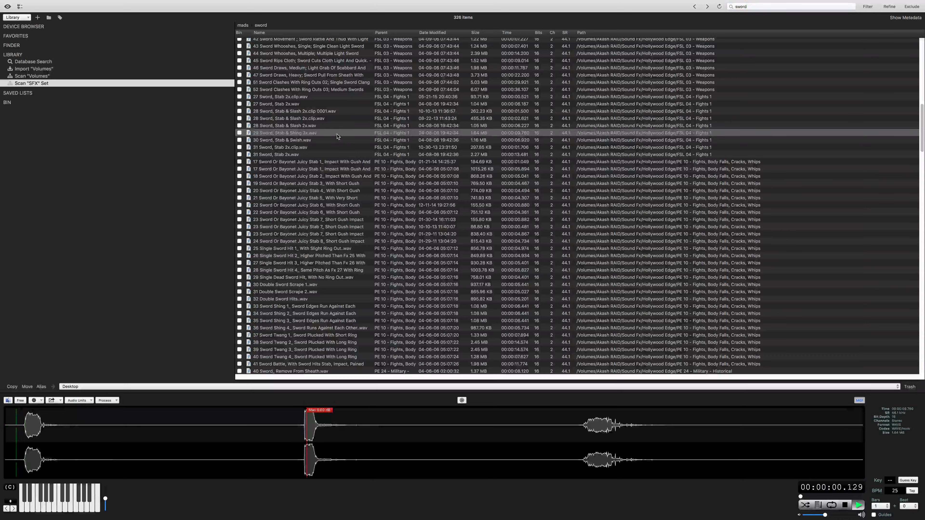
pyautogui.click(366, 206)
pyautogui.click(365, 285)
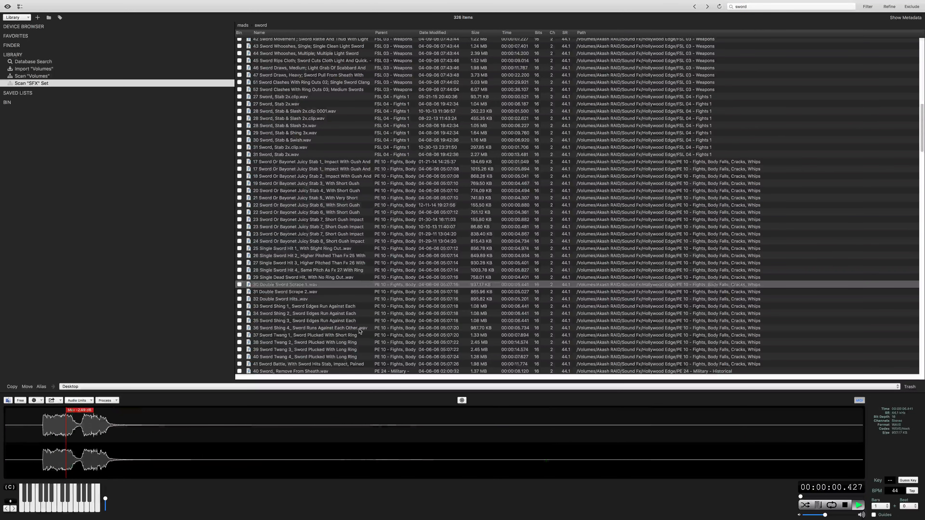
pyautogui.press('space')
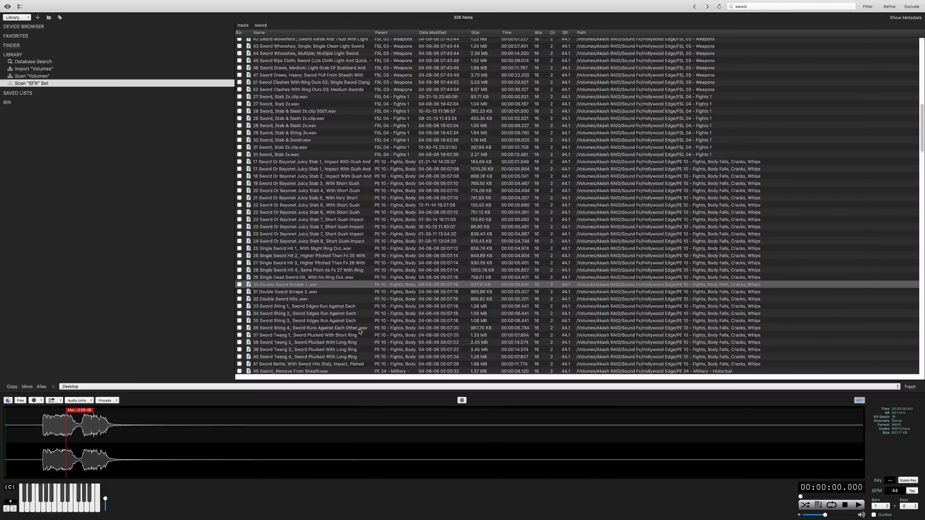